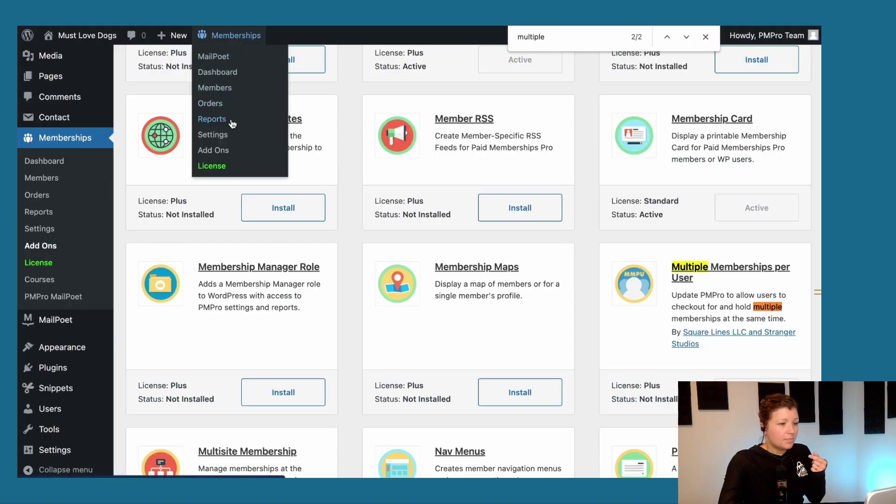
Review the Main Group's multiple-levels setting on the Levels page and close it unchanged.
click(213, 135)
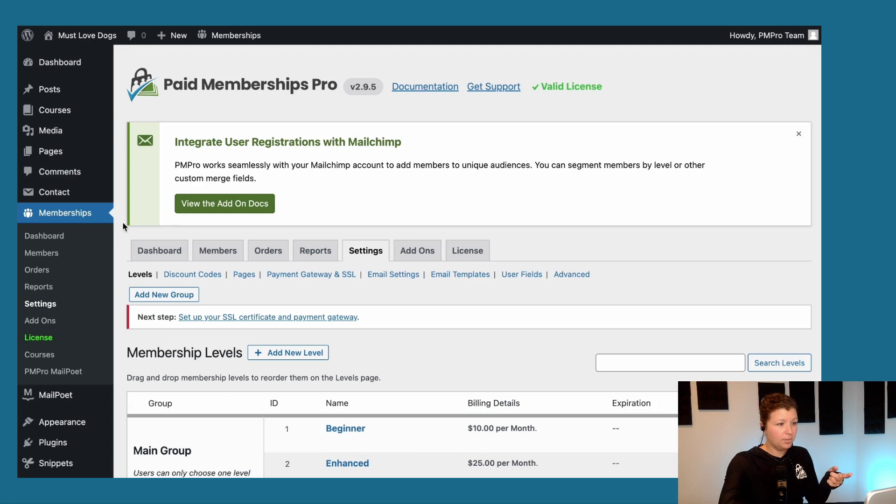
scroll(122, 222, down, 1)
scroll(122, 222, down, 1)
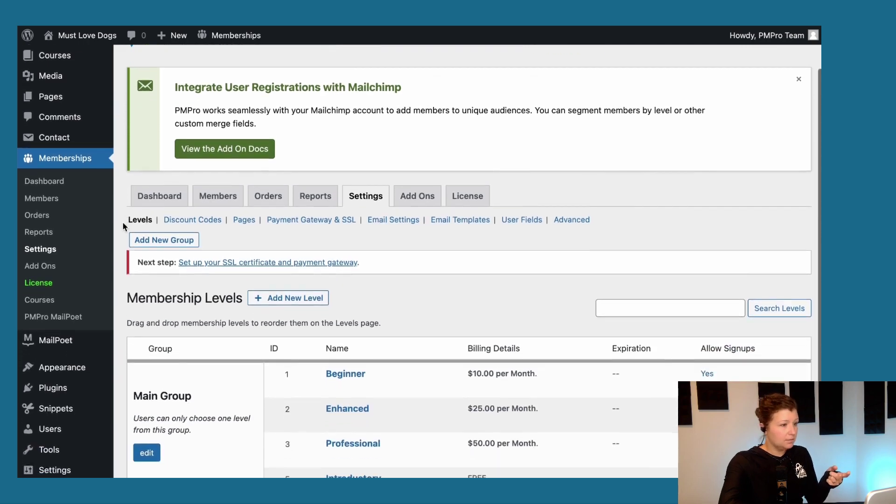
scroll(122, 222, down, 1)
scroll(124, 227, down, 2)
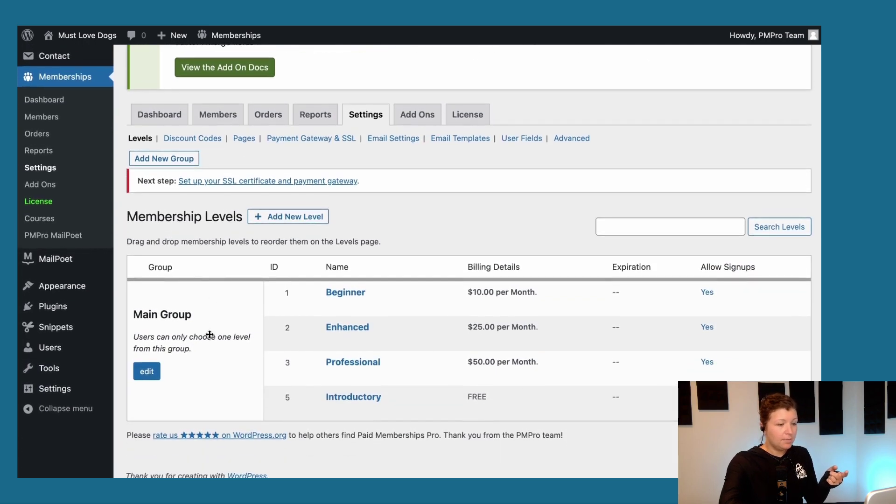
mouse_move(352, 363)
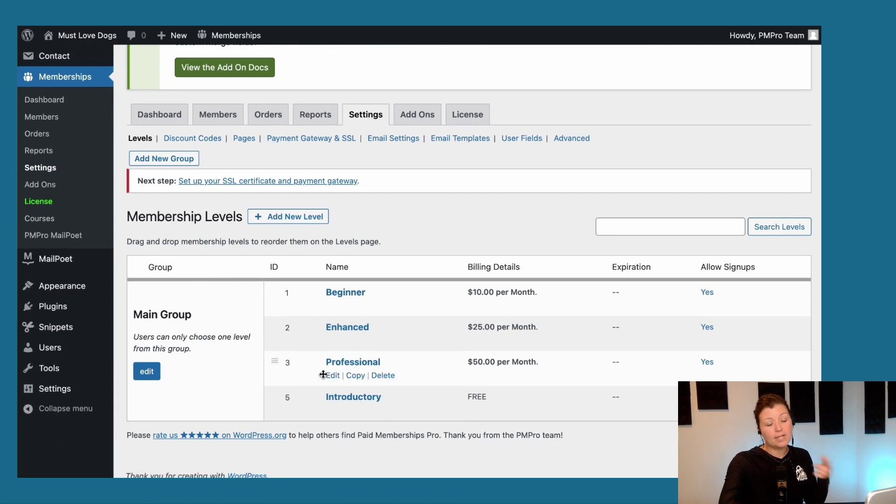
click(156, 373)
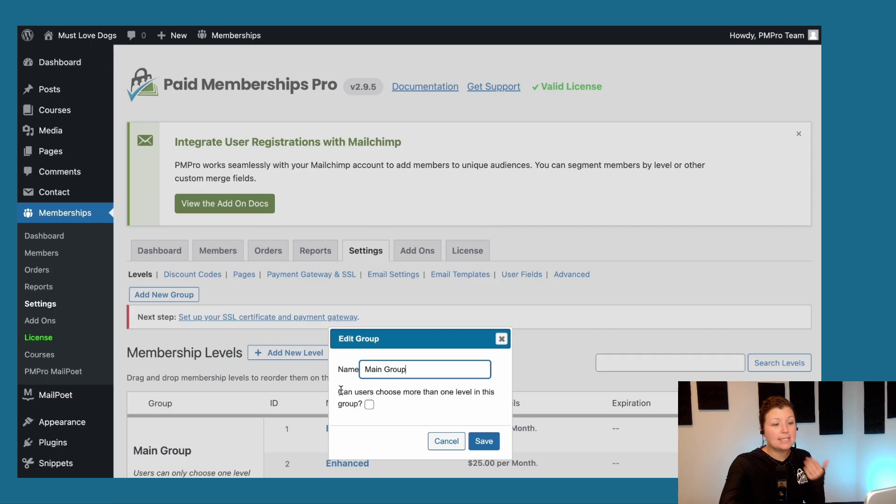
drag(341, 391, 361, 403)
click(382, 404)
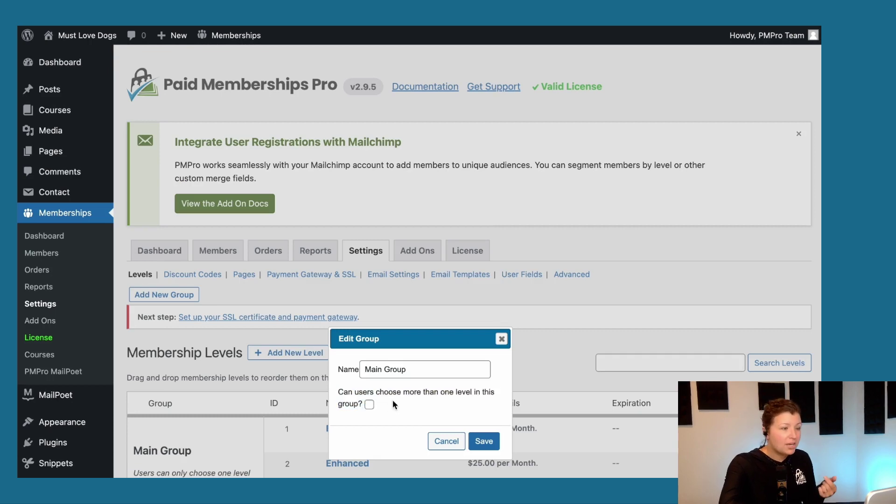
scroll(393, 401, down, 1)
click(484, 428)
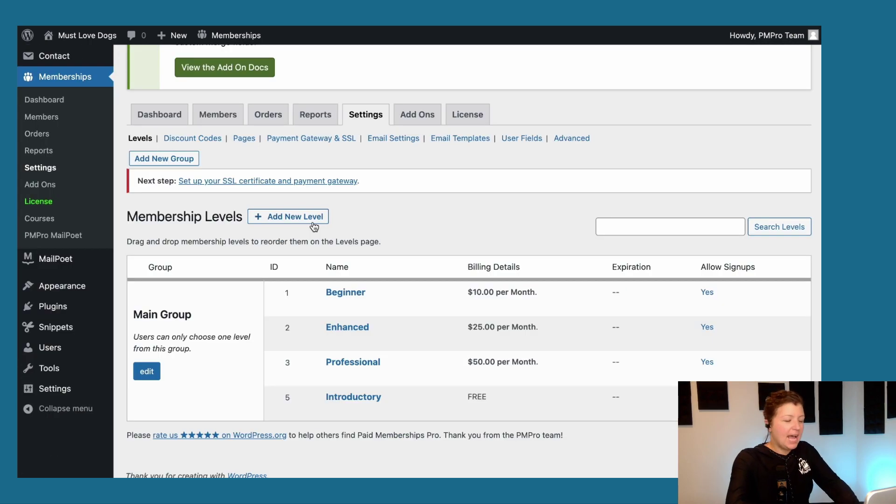
Add a level group named 'Addon Memberships' that allows choosing multiple levels.
click(164, 159)
scroll(374, 344, down, 3)
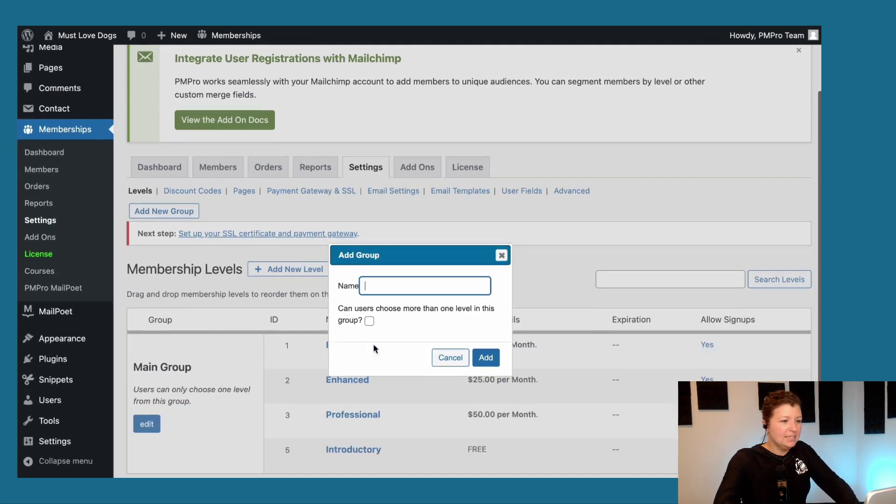
text(Add)
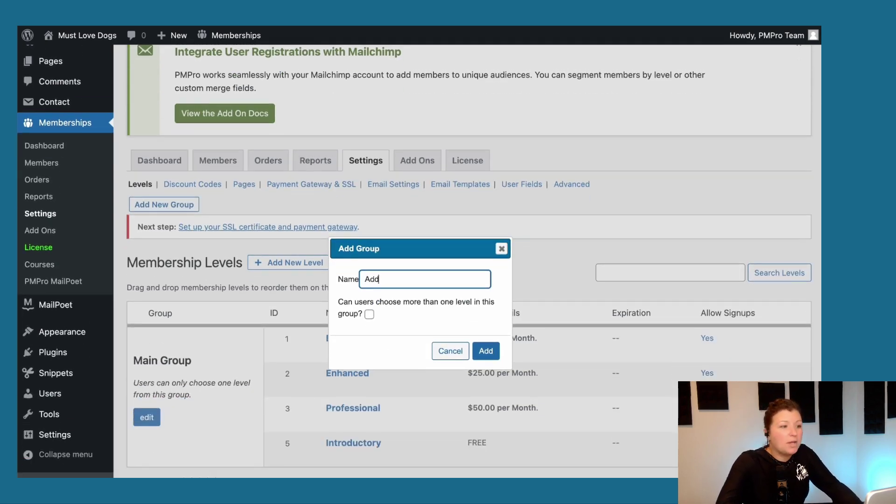
text(on Memberships)
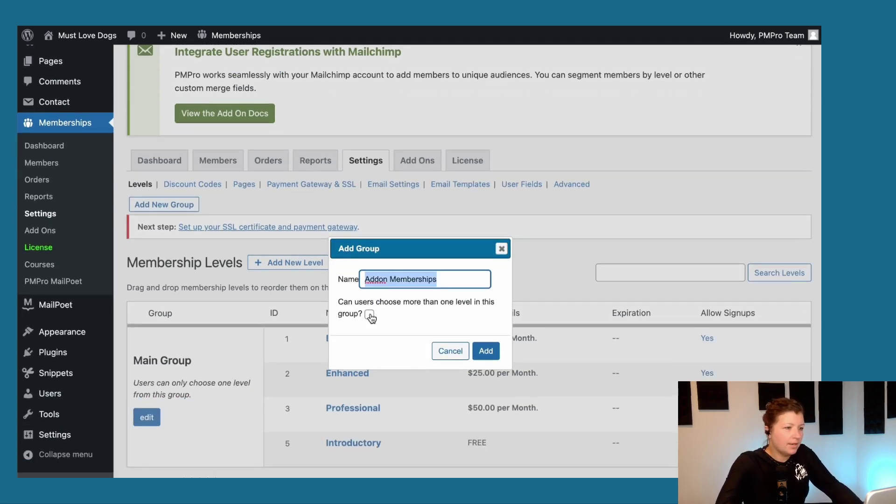
click(369, 314)
click(486, 351)
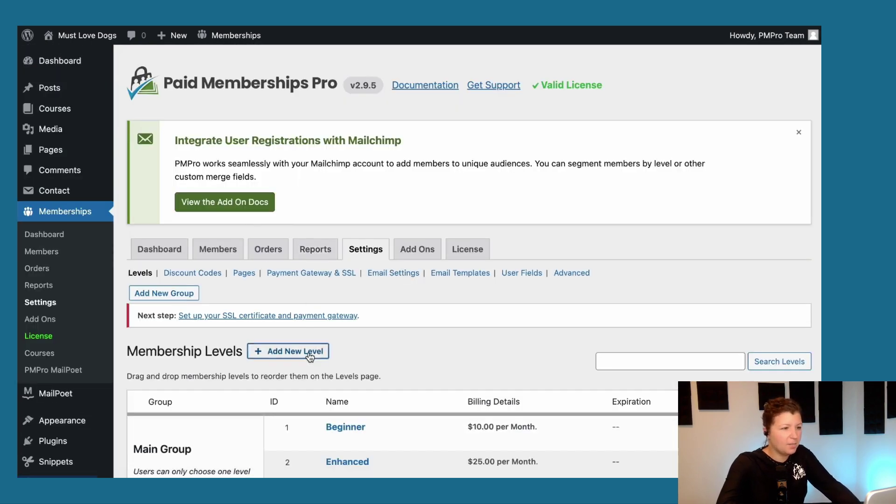
Start a new monthly recurring membership level and select its name field.
click(309, 357)
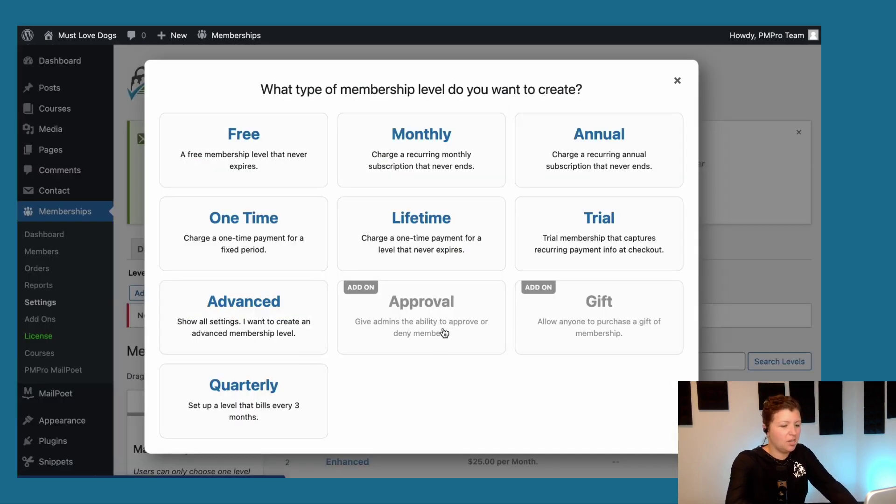
click(456, 161)
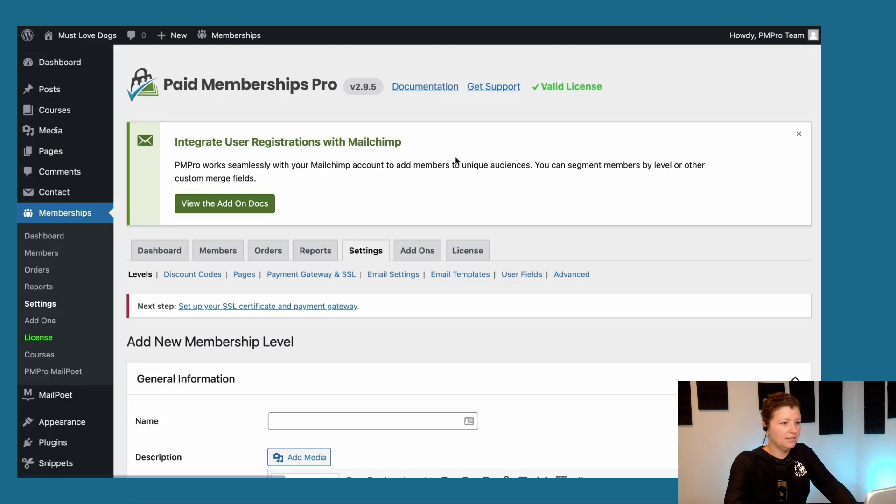
scroll(317, 280, down, 5)
click(316, 169)
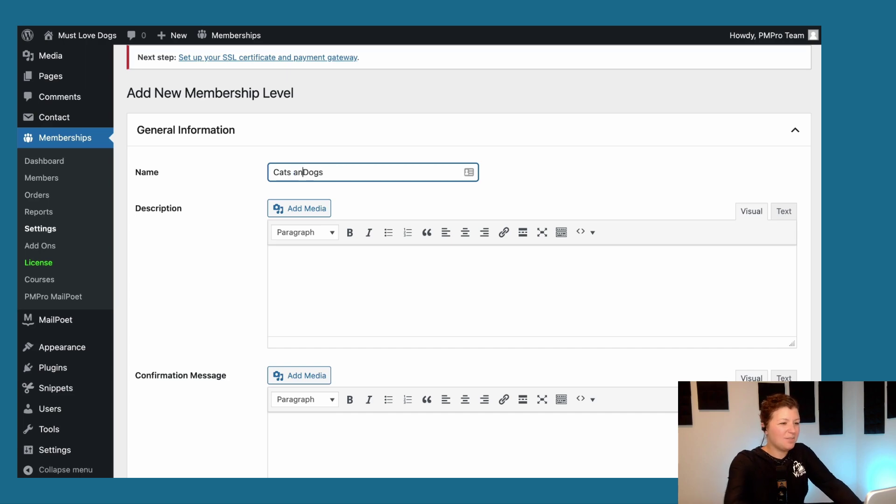
Set the level's initial payment and recurring billing amount to 10.
scroll(193, 256, down, 5)
scroll(193, 256, down, 5)
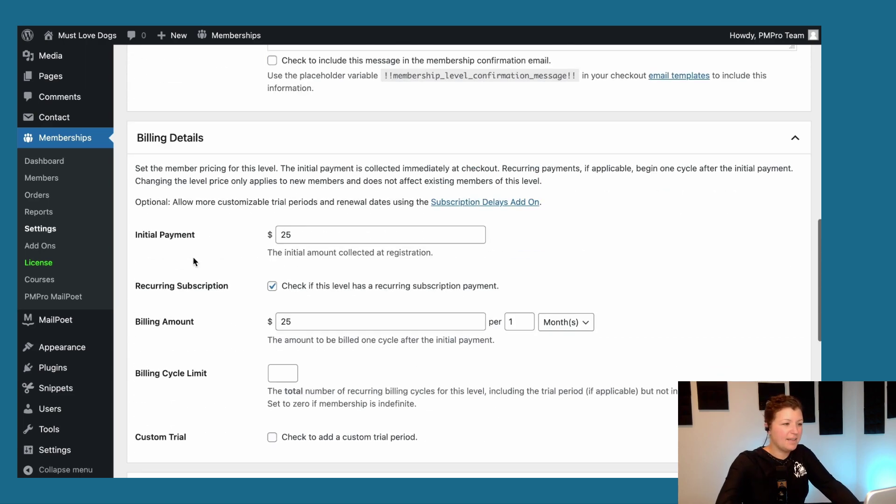
double_click(362, 234)
text(10)
key(Tab)
key(Tab)
text(10)
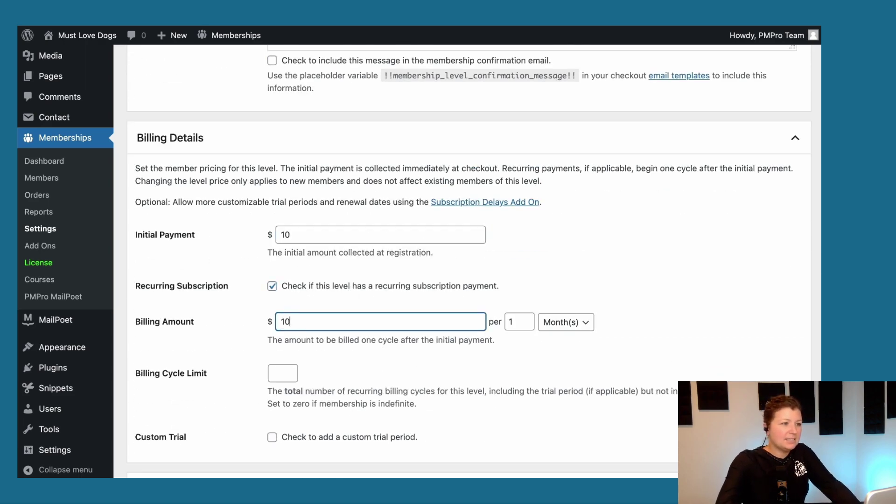
key(Tab)
Save the Cats and Dogs level and review it in the levels list.
scroll(228, 360, down, 6)
scroll(228, 360, down, 5)
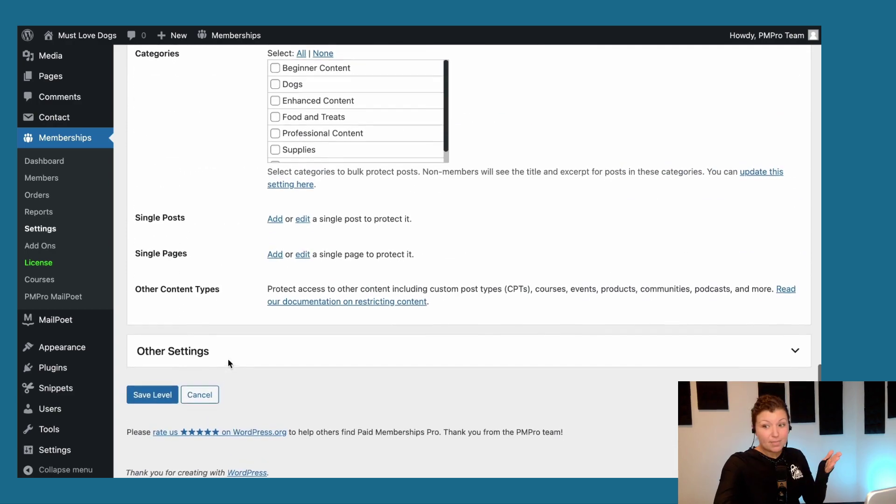
scroll(331, 123, down, 1)
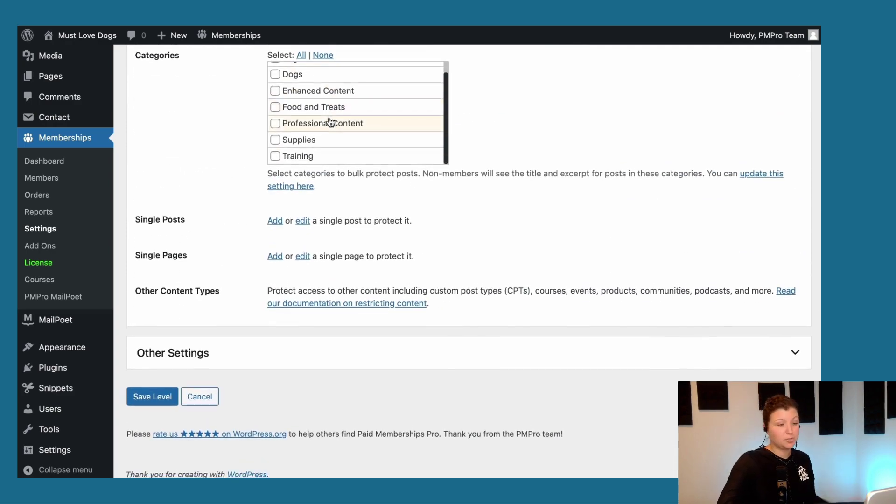
scroll(300, 124, up, 10)
scroll(266, 328, down, 5)
scroll(266, 327, down, 5)
click(183, 396)
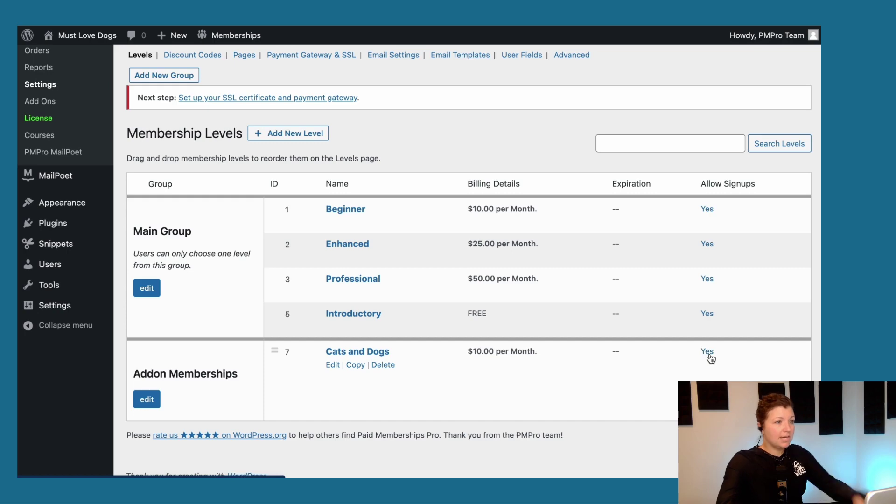
scroll(144, 282, up, 2)
scroll(60, 212, up, 3)
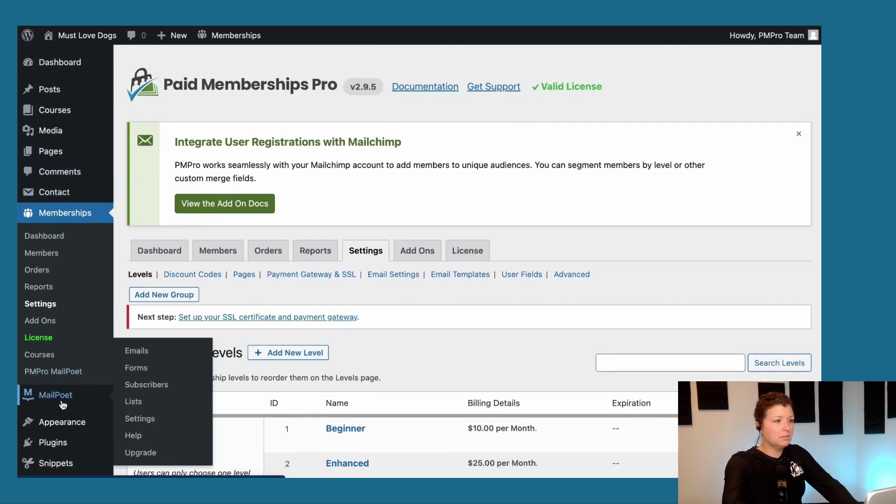
Create a MailPoet list named 'Cats and Dogs Members'.
click(133, 401)
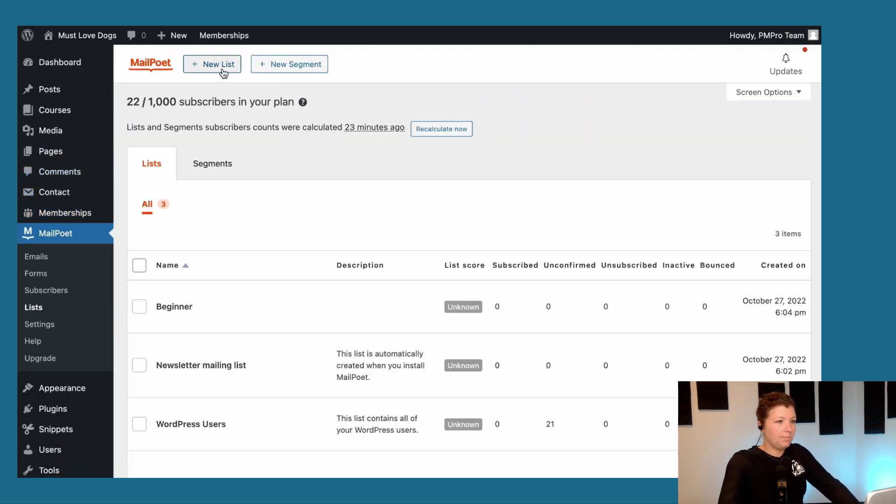
click(208, 64)
text(Cats and Dogs Members)
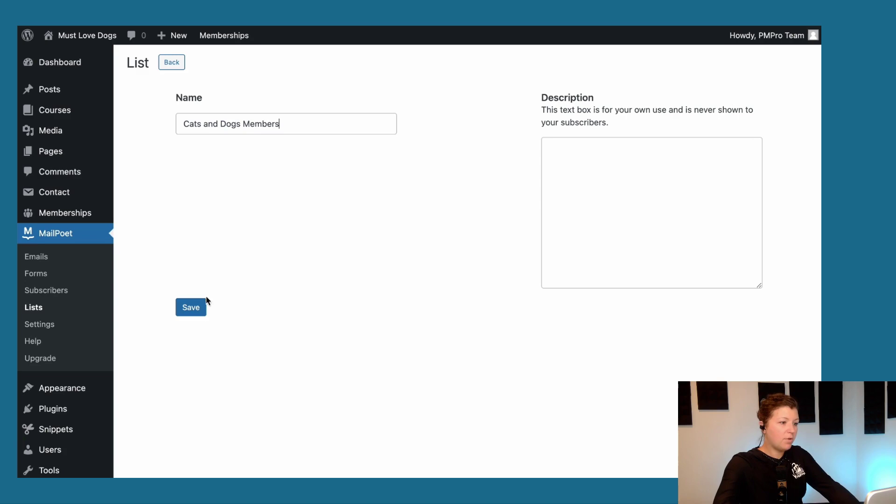
click(192, 306)
Go to the PMPro MailPoet settings that assign lists to membership levels.
scroll(117, 299, down, 3)
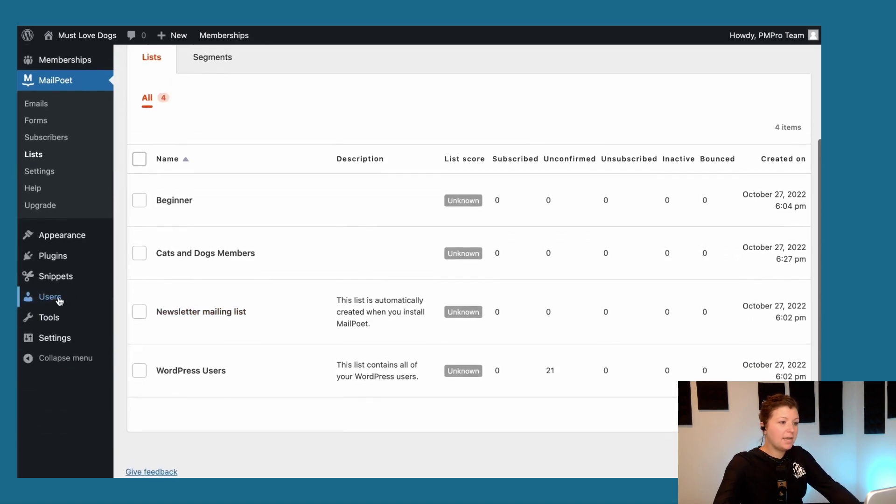
scroll(92, 216, up, 3)
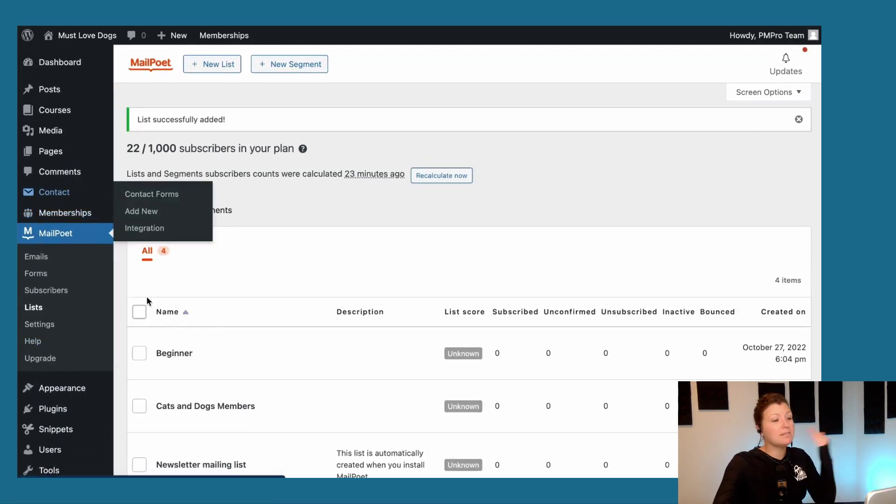
click(191, 346)
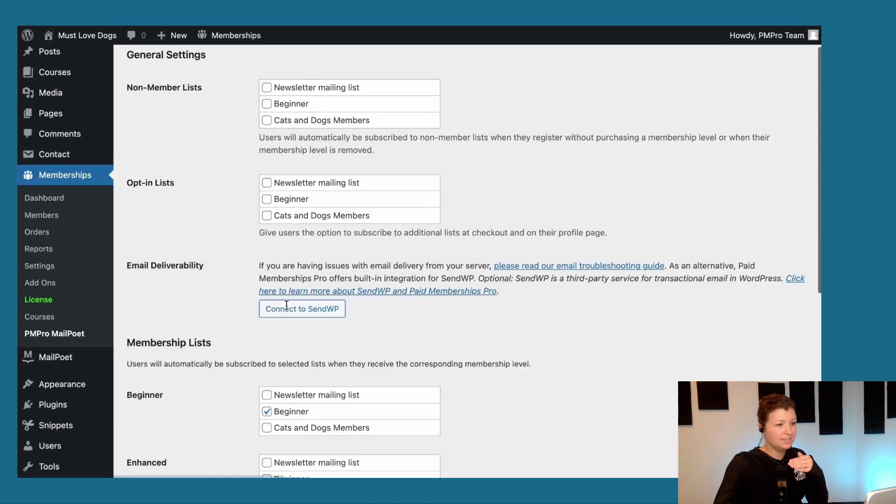
scroll(282, 316, down, 10)
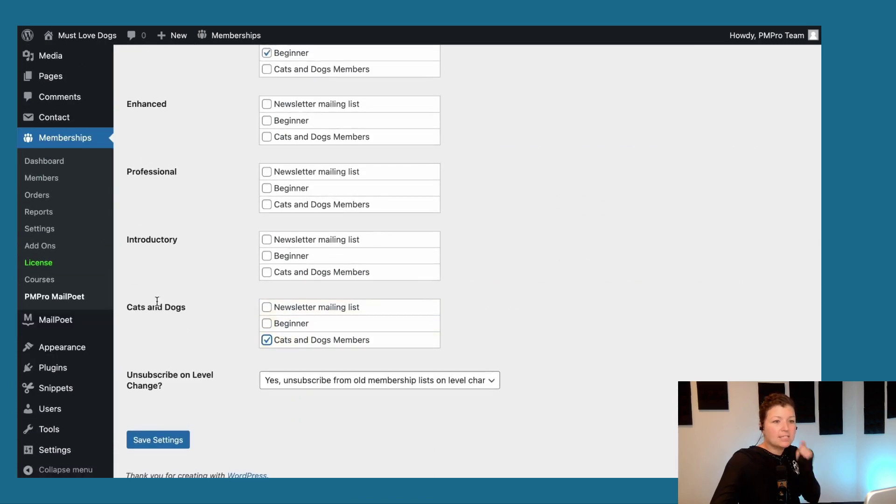
Save the Cats and Dogs Members list assignment for the Cats and Dogs level.
click(158, 440)
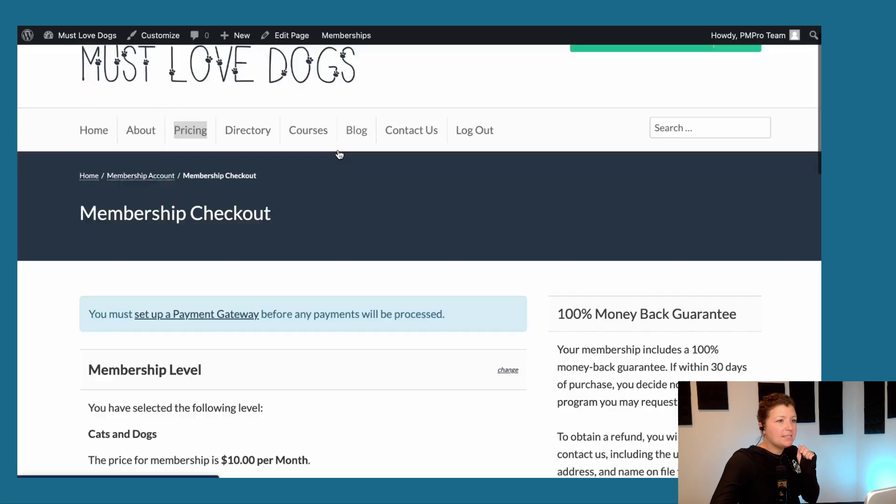
scroll(348, 147, down, 2)
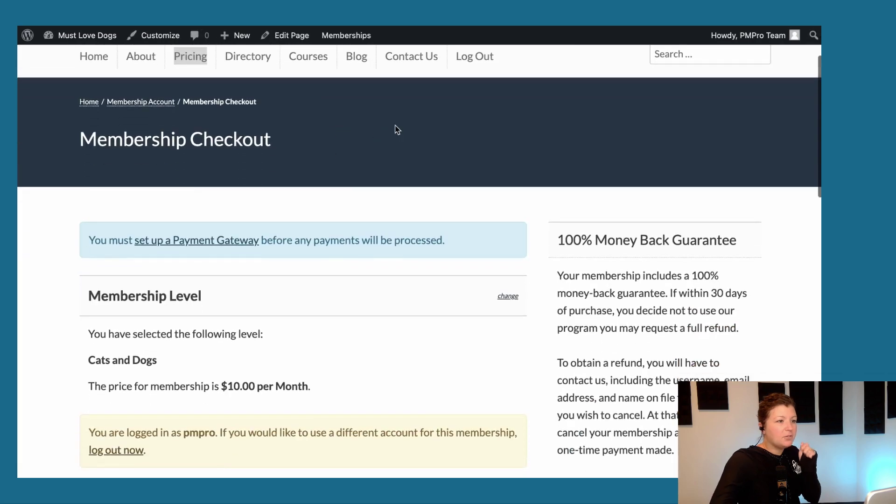
scroll(402, 129, down, 3)
mouse_move(752, 35)
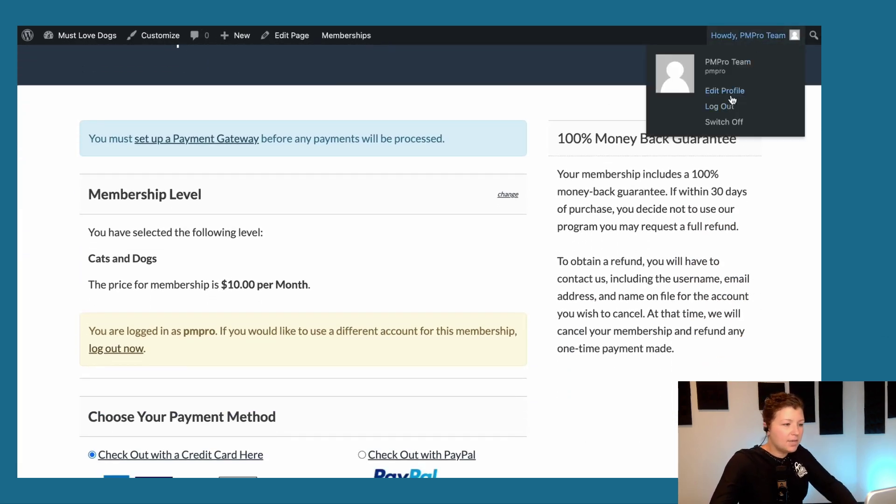
Log out of admin and sign in as the kimdemo member.
click(729, 108)
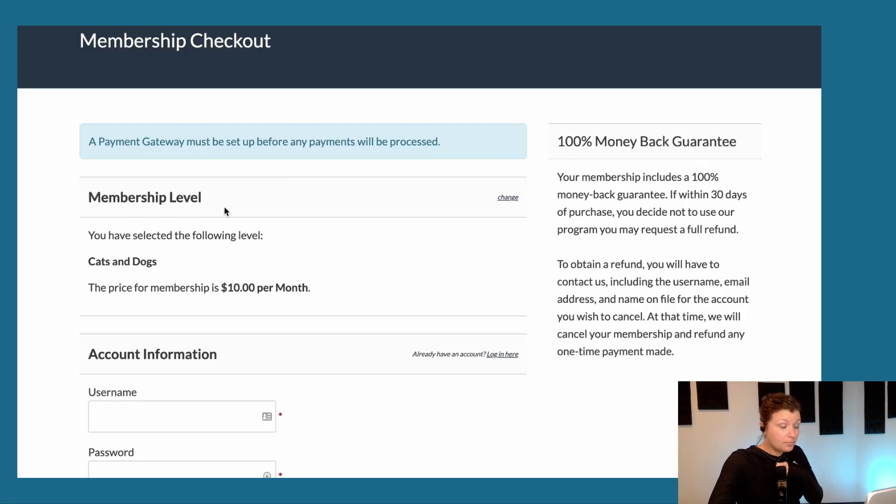
scroll(214, 206, down, 3)
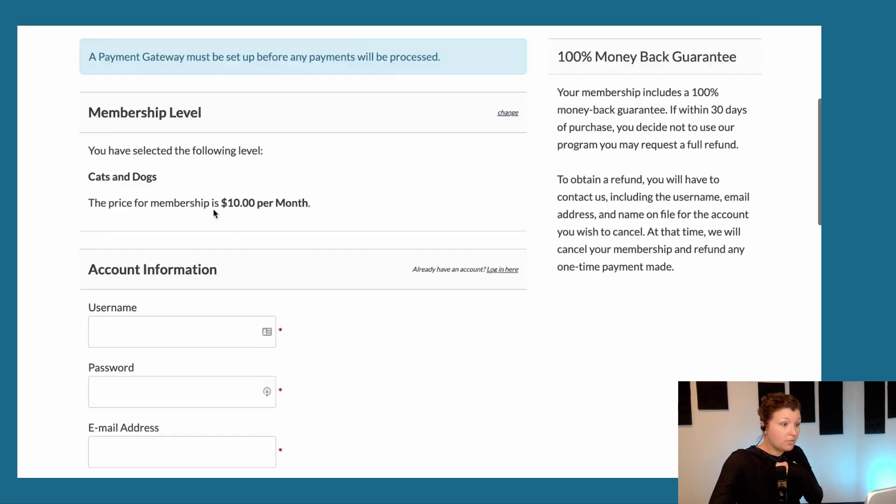
scroll(214, 205, down, 2)
click(499, 228)
text(kimdemo)
click(172, 330)
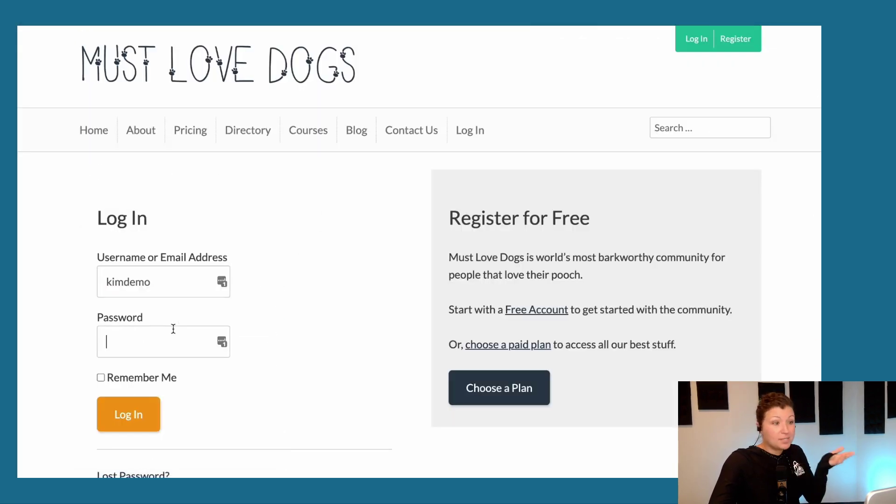
click(126, 425)
scroll(266, 334, down, 3)
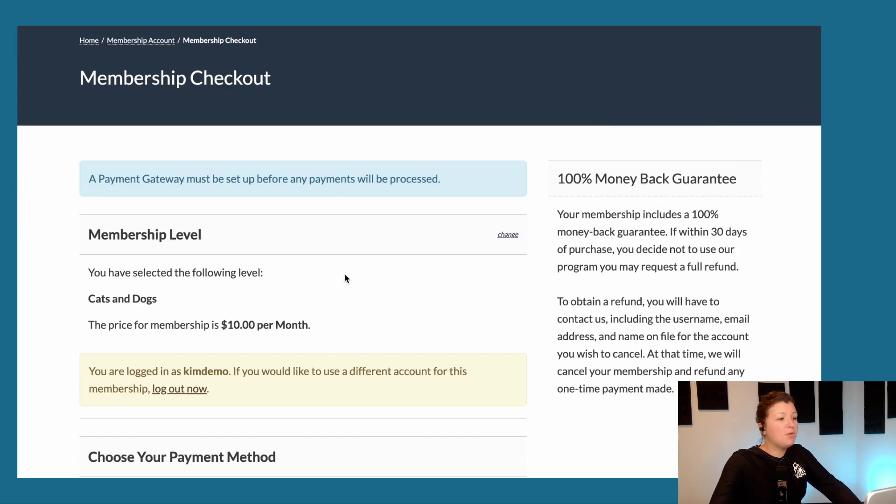
scroll(345, 278, down, 2)
scroll(344, 279, down, 3)
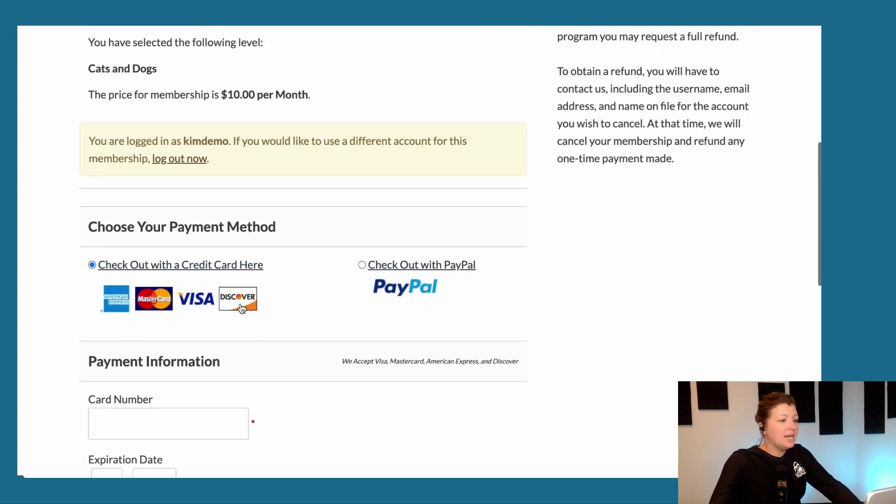
click(110, 426)
scroll(110, 426, down, 3)
scroll(110, 426, down, 1)
text(4242424242424242)
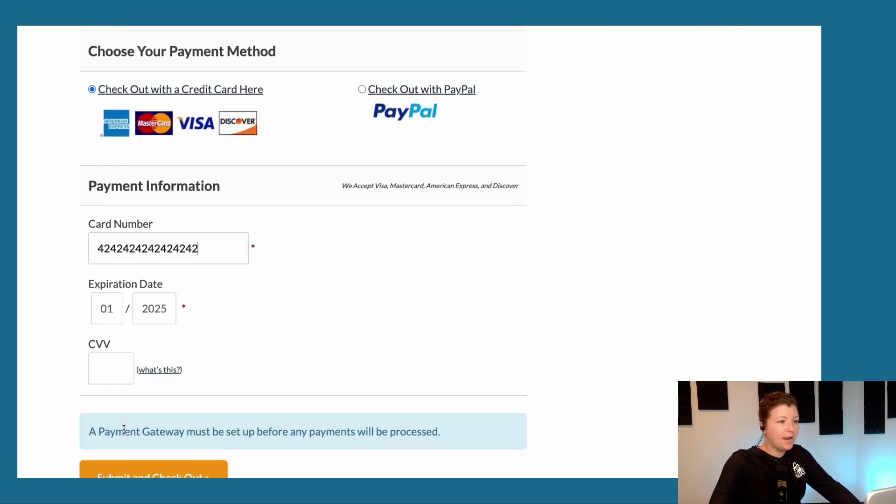
scroll(146, 428, down, 2)
Submit the Cats and Dogs checkout and review the membership confirmation page.
click(156, 398)
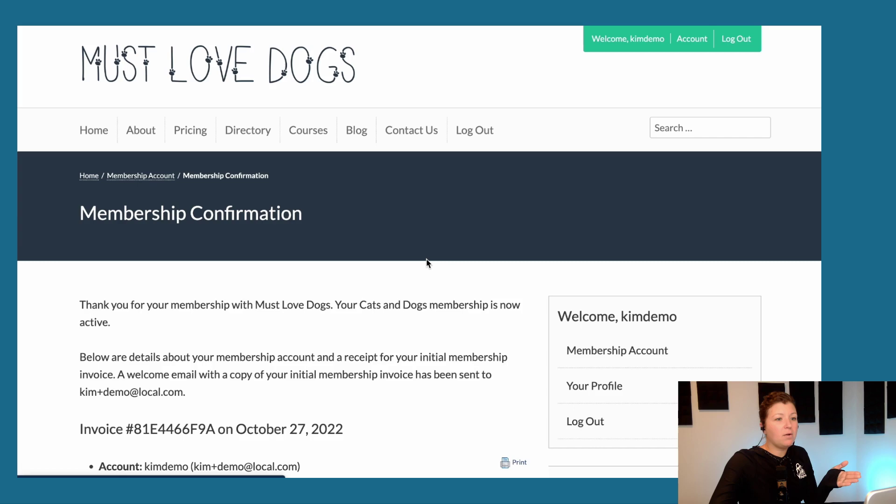
scroll(426, 261, down, 3)
scroll(427, 261, down, 1)
scroll(426, 261, up, 1)
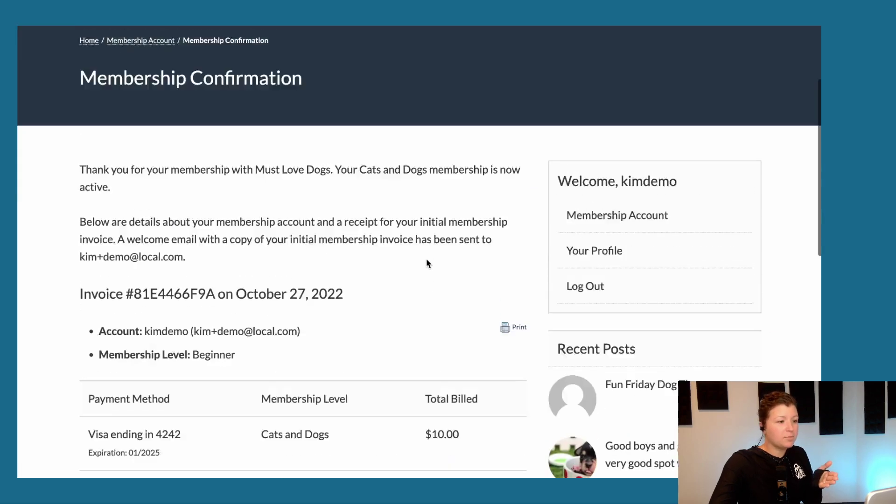
scroll(427, 262, up, 3)
Review the account page listing Beginner and Cats and Dogs memberships at $10.00/month.
click(692, 40)
scroll(460, 204, down, 1)
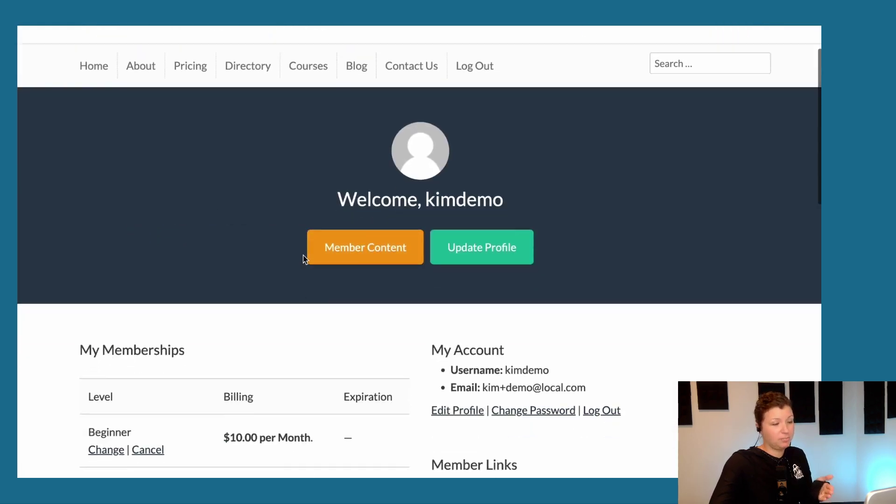
scroll(304, 256, down, 2)
drag(61, 261, 360, 456)
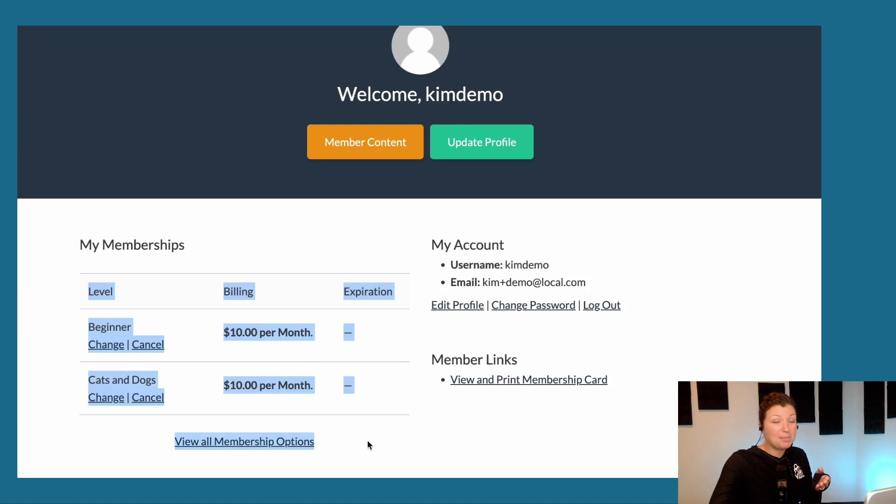
click(368, 440)
scroll(324, 388, down, 1)
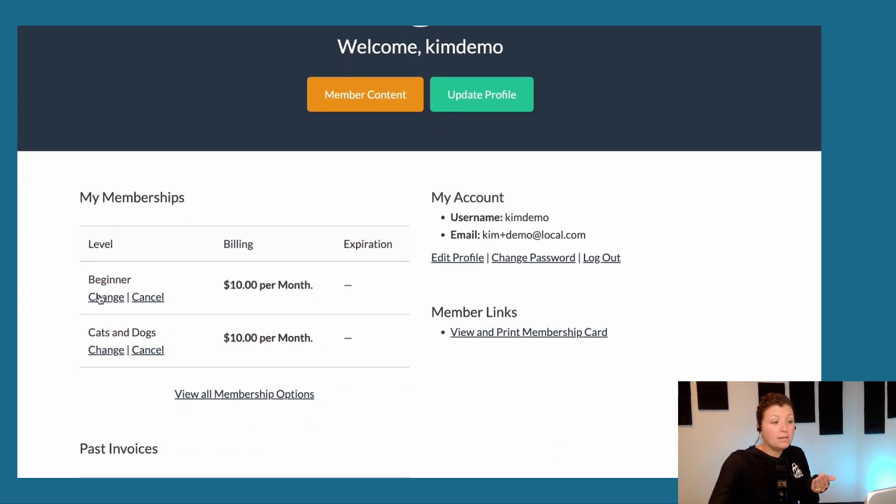
click(120, 300)
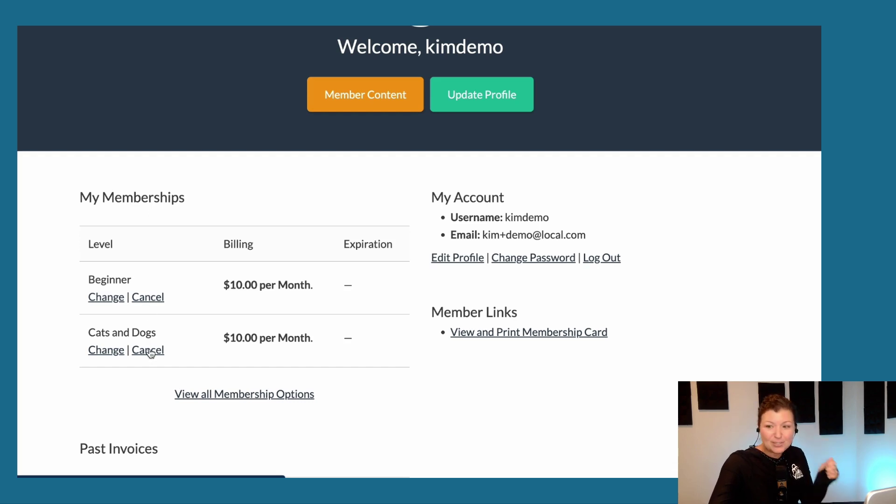
scroll(557, 203, up, 1)
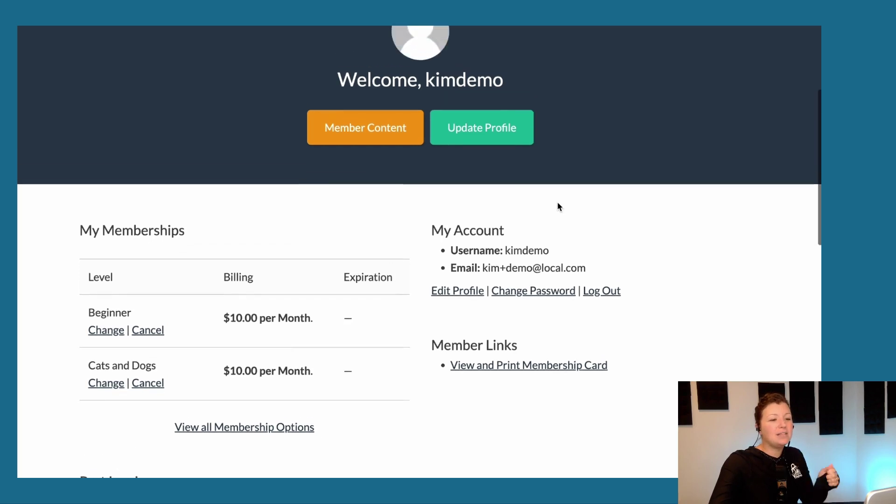
scroll(559, 205, up, 1)
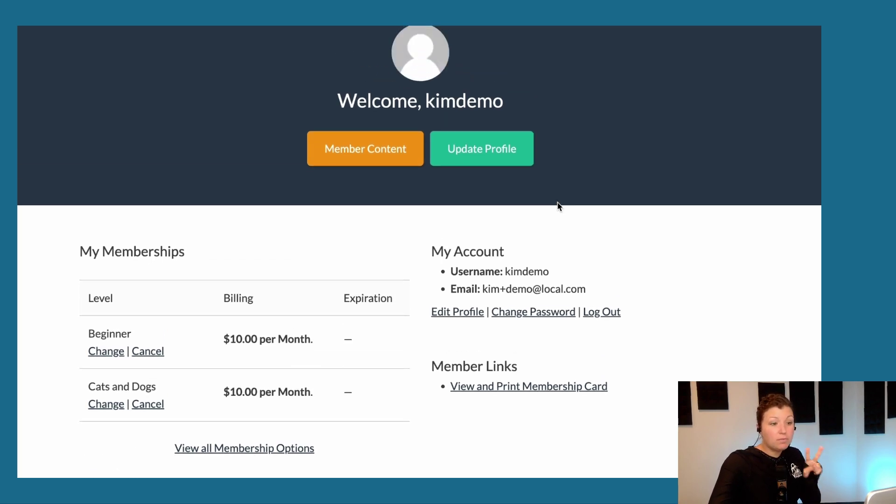
Log the demo member out and go to the admin Members list.
click(599, 316)
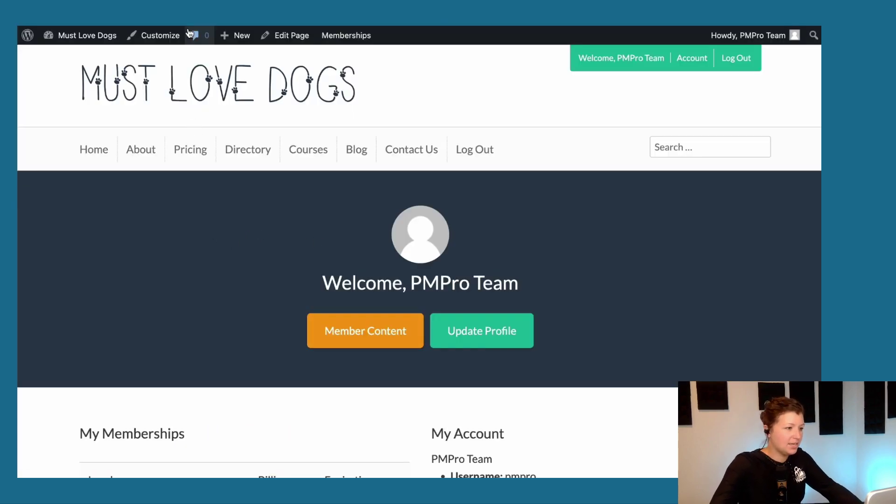
click(89, 35)
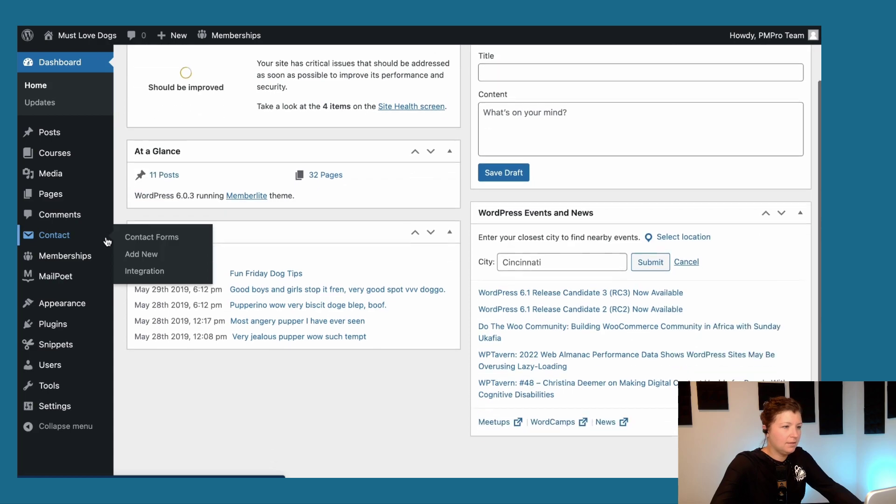
mouse_move(65, 256)
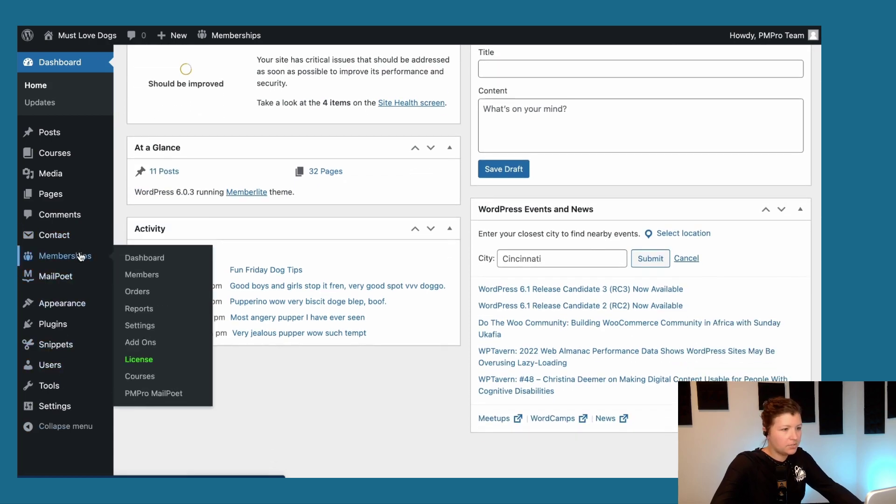
click(80, 256)
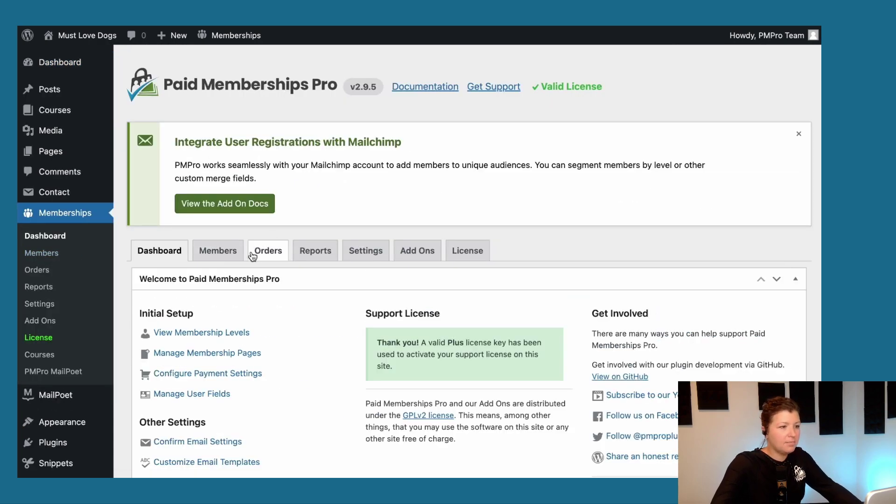
click(218, 251)
Filter members by the Cats and Dogs level and open kimdemo's profile.
scroll(383, 191, down, 5)
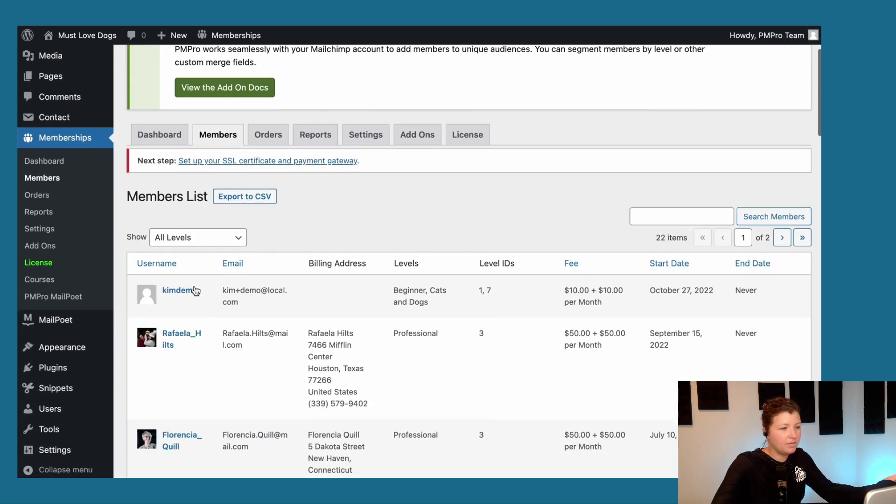
click(214, 239)
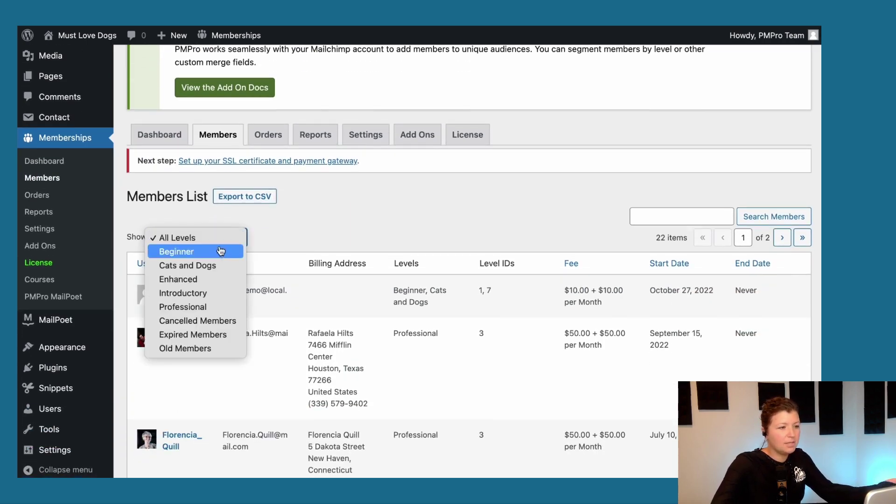
click(206, 265)
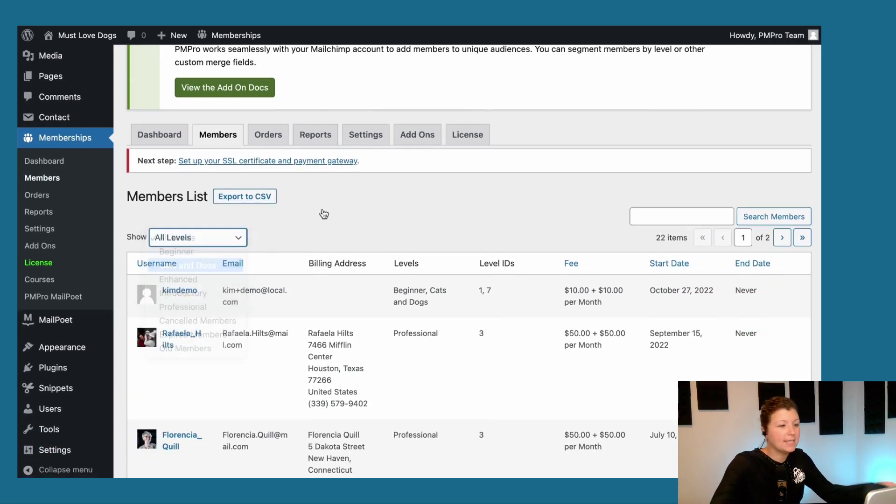
scroll(307, 305, down, 2)
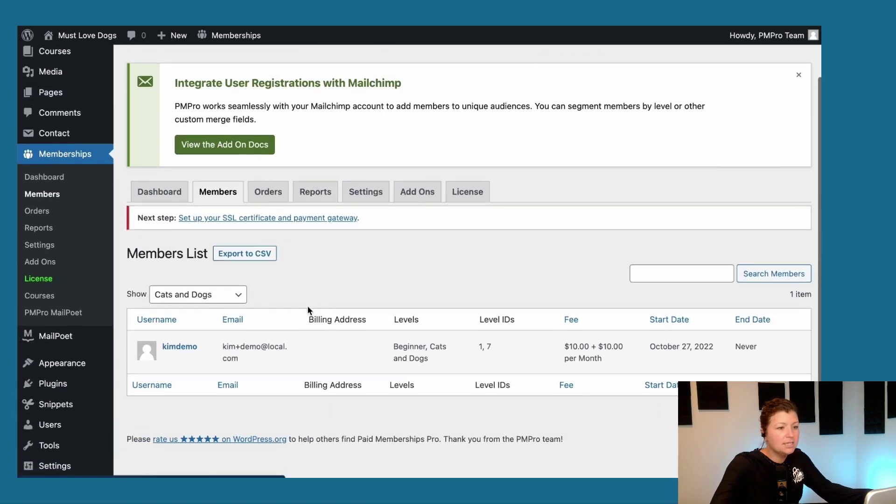
drag(397, 358, 455, 358)
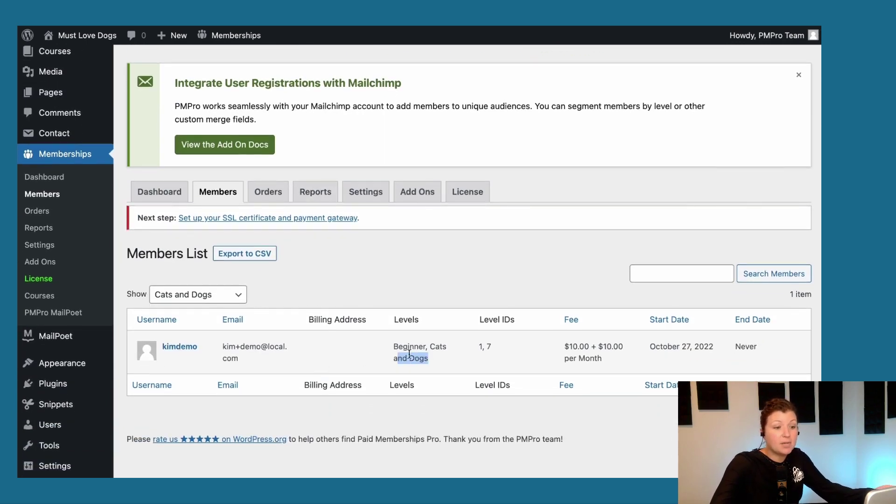
click(198, 350)
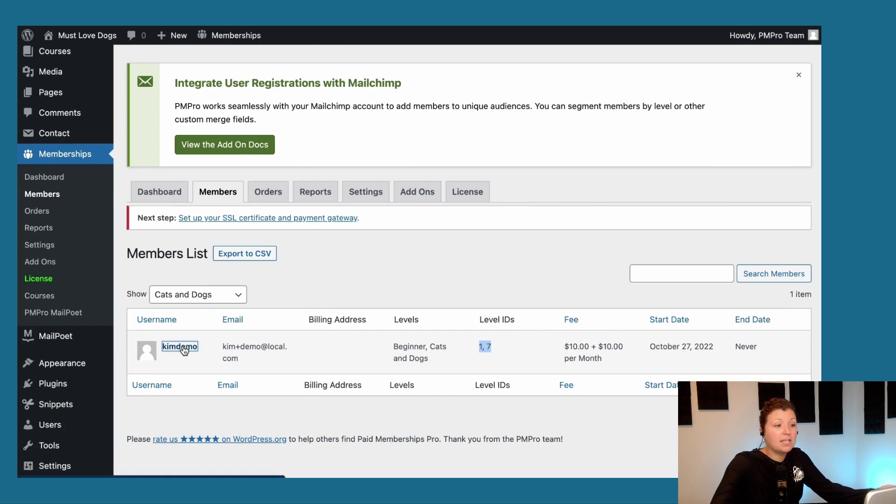
Scroll kimdemo's profile to the Membership Levels table showing Beginner and Cats and Dogs.
scroll(324, 301, down, 4)
scroll(325, 301, down, 8)
scroll(325, 306, down, 10)
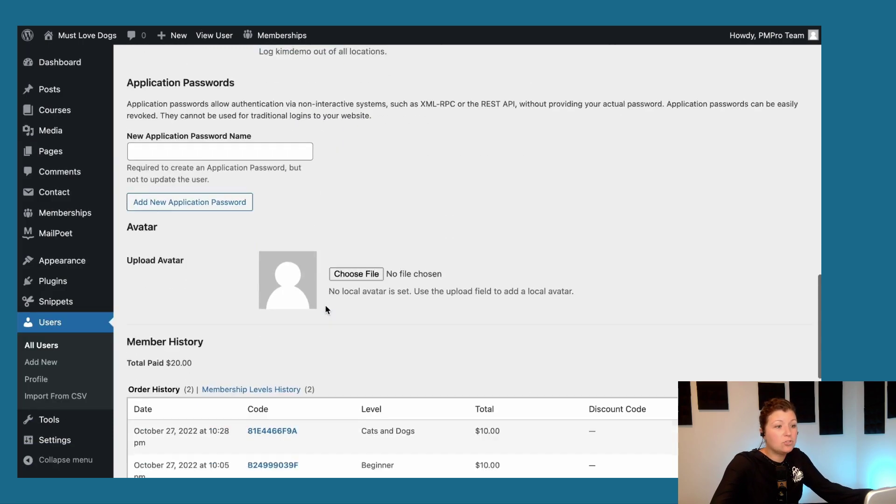
scroll(326, 306, down, 7)
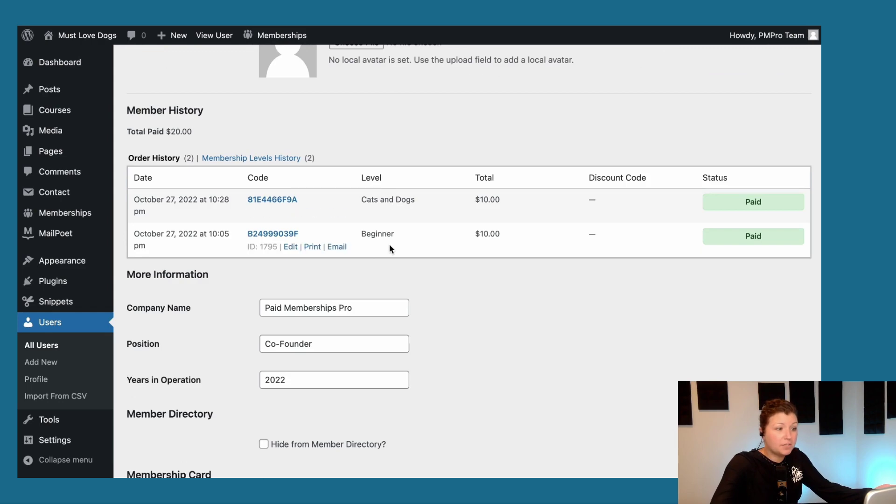
scroll(390, 228, down, 5)
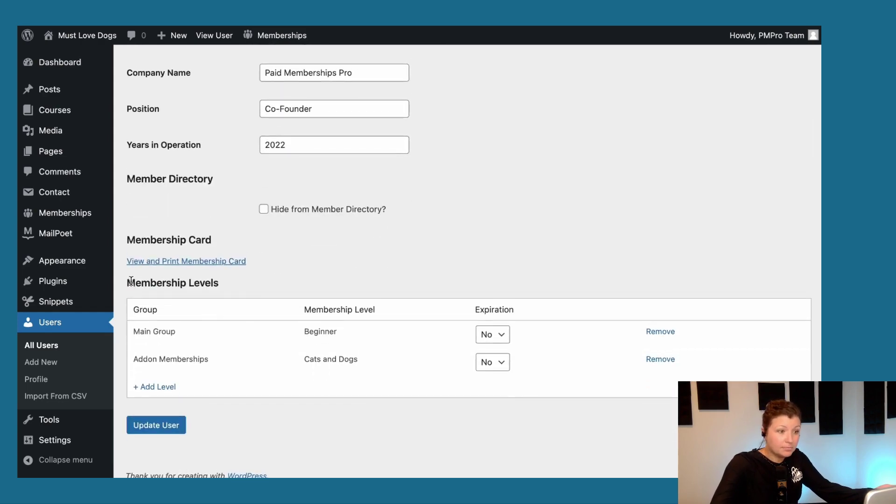
drag(132, 281, 252, 280)
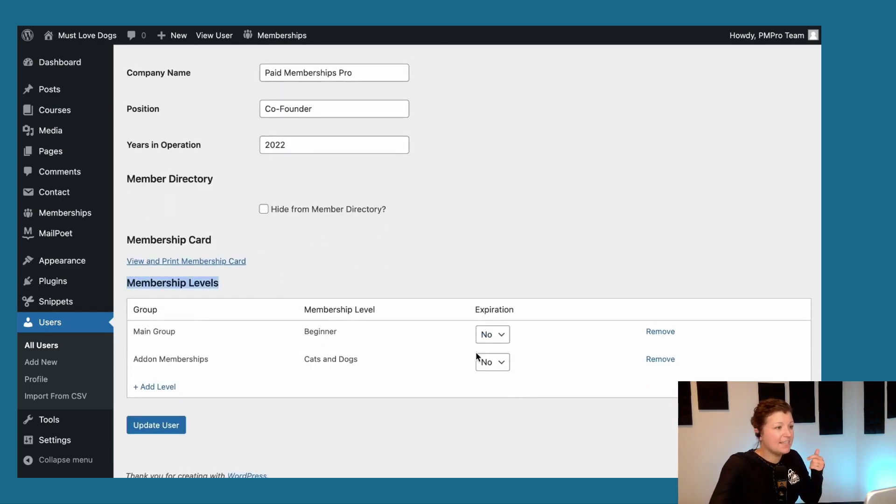
scroll(382, 323, up, 1)
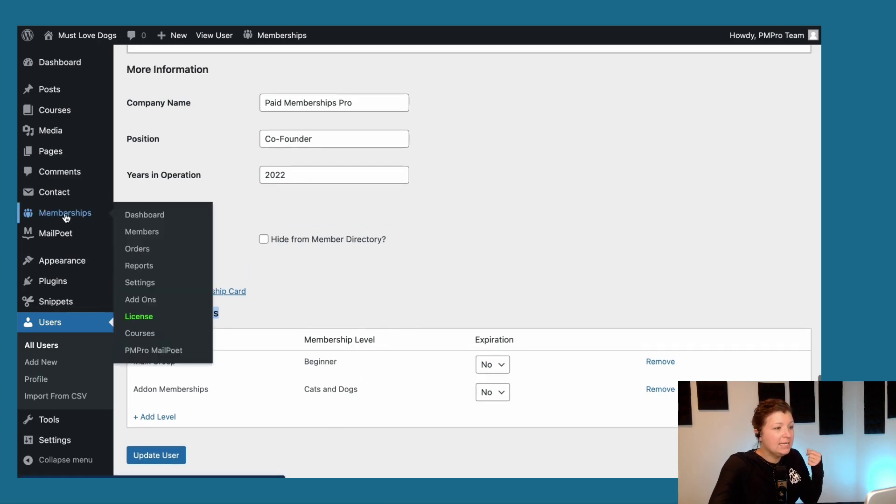
mouse_move(55, 233)
click(156, 292)
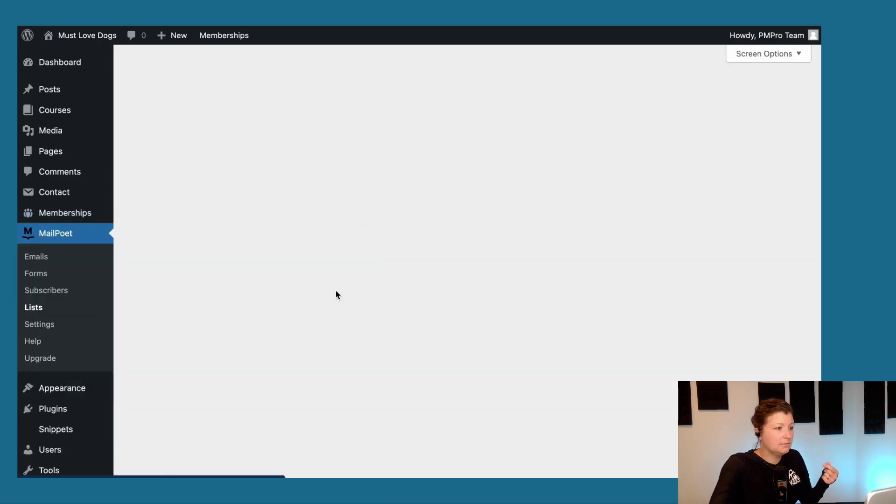
scroll(306, 248, down, 2)
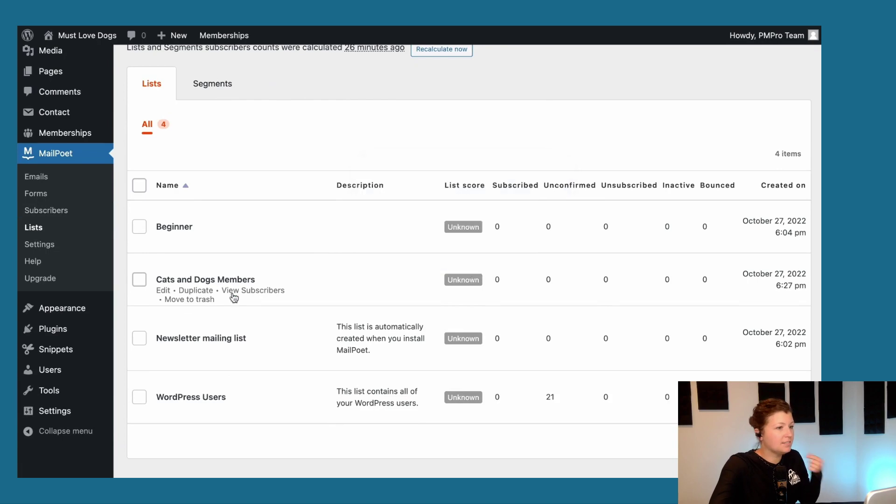
scroll(34, 232, up, 2)
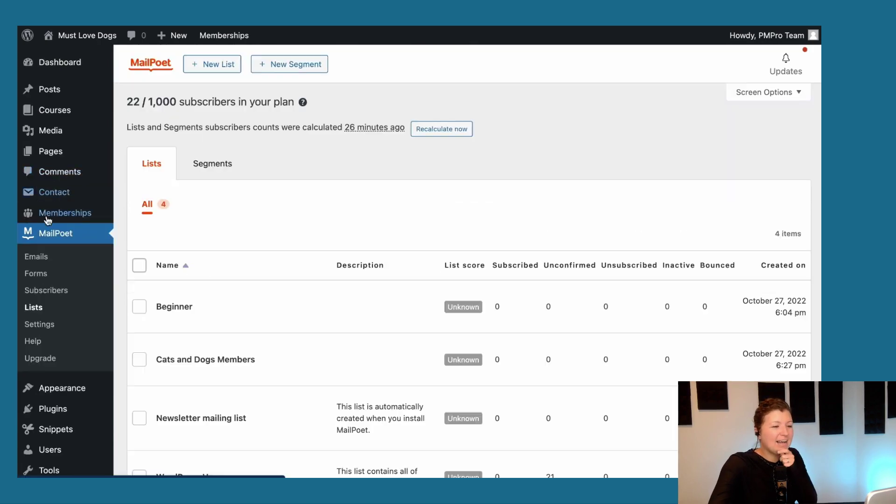
click(53, 290)
scroll(209, 244, down, 1)
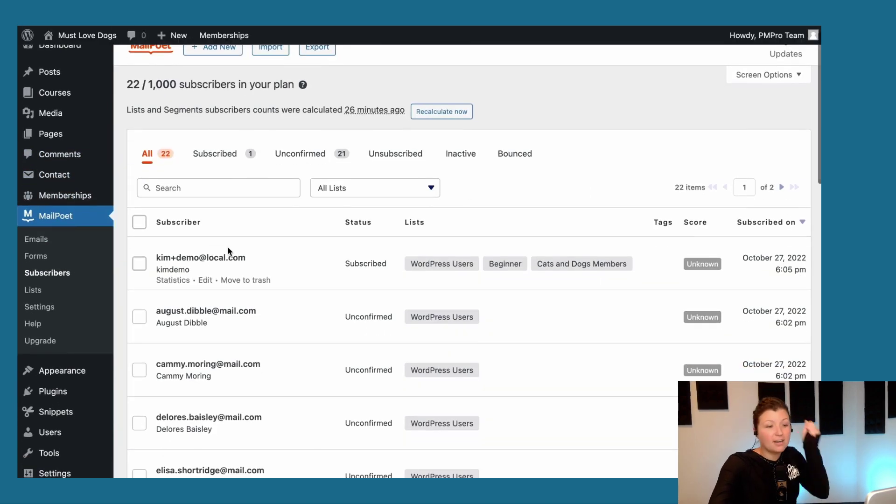